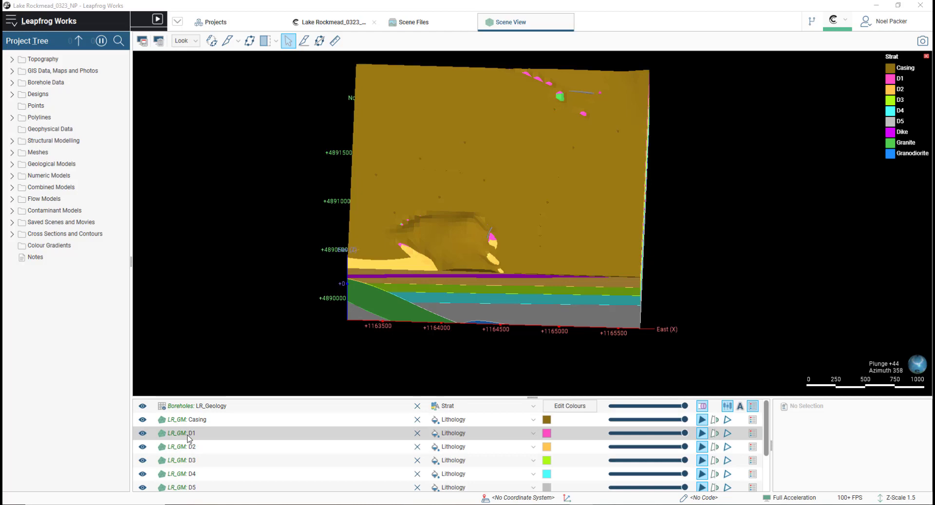
Select all the geological model shapes and hide them.
key(ctrl+a)
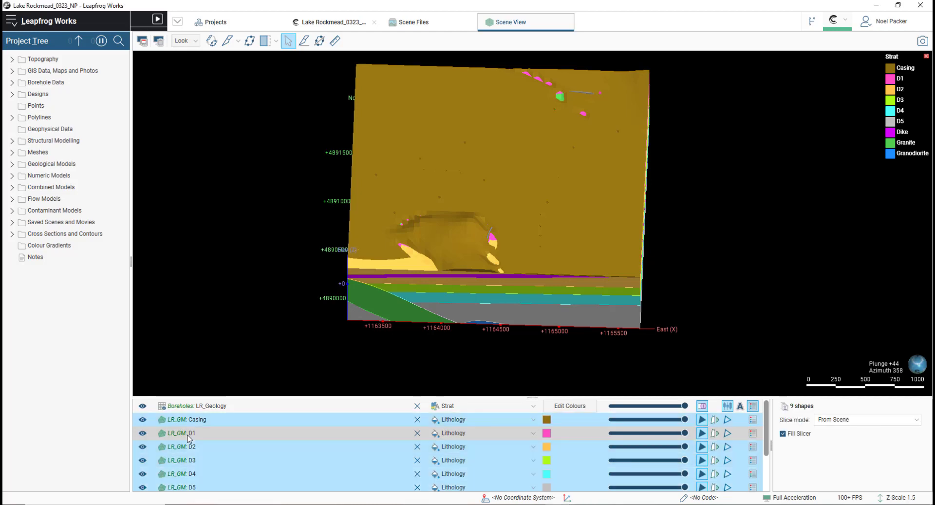
click(142, 433)
scroll(170, 441, down, 4)
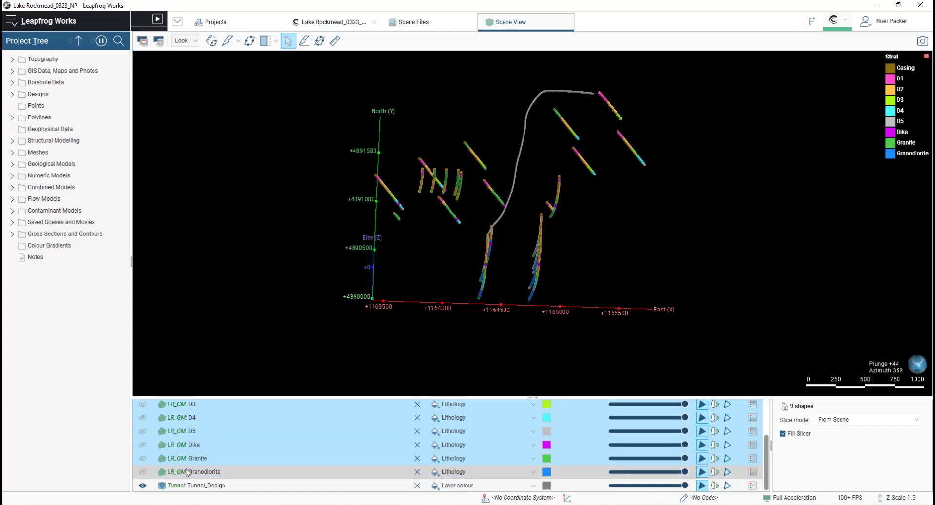
scroll(186, 471, up, 4)
Show the model surfaces again and view the block straight down in plan.
drag(440, 296, 616, 217)
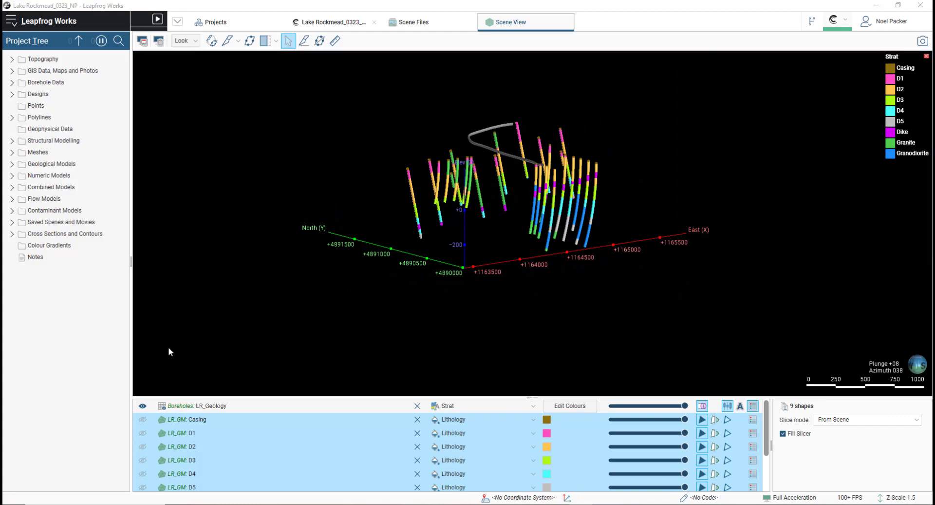
click(142, 433)
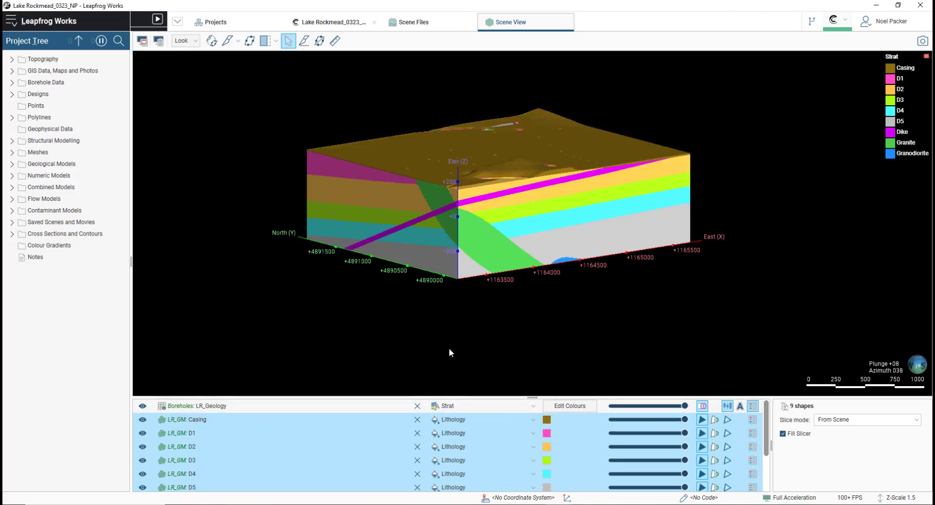
drag(526, 276, 508, 288)
key(d)
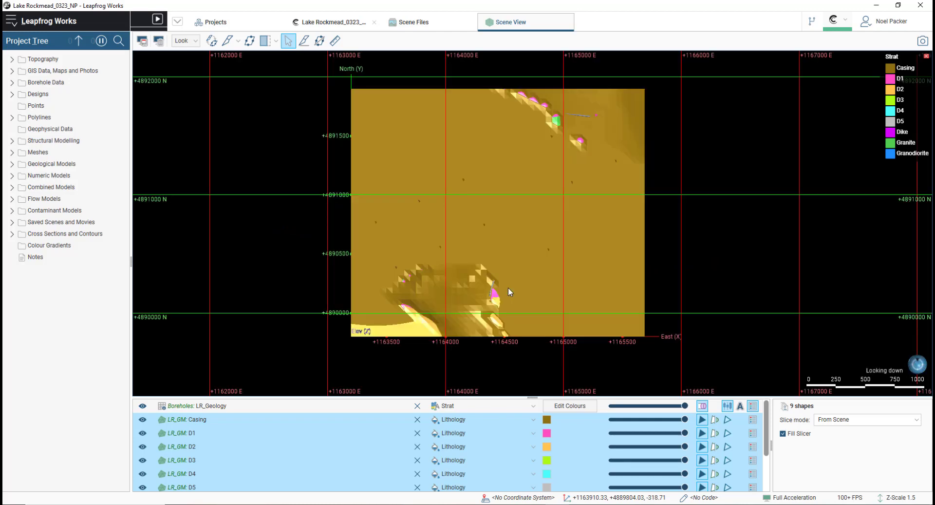
Draw a north–south slicer line across the model near easting 1163500.
click(304, 41)
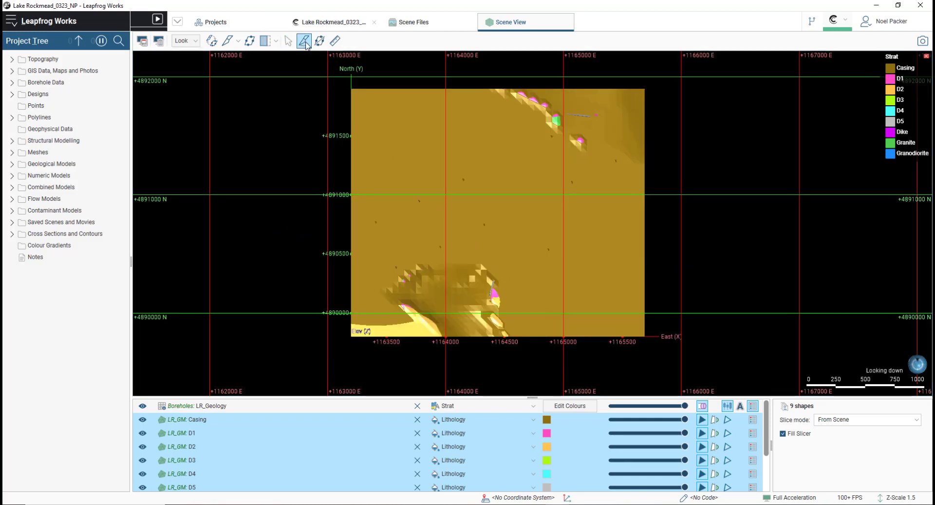
click(394, 69)
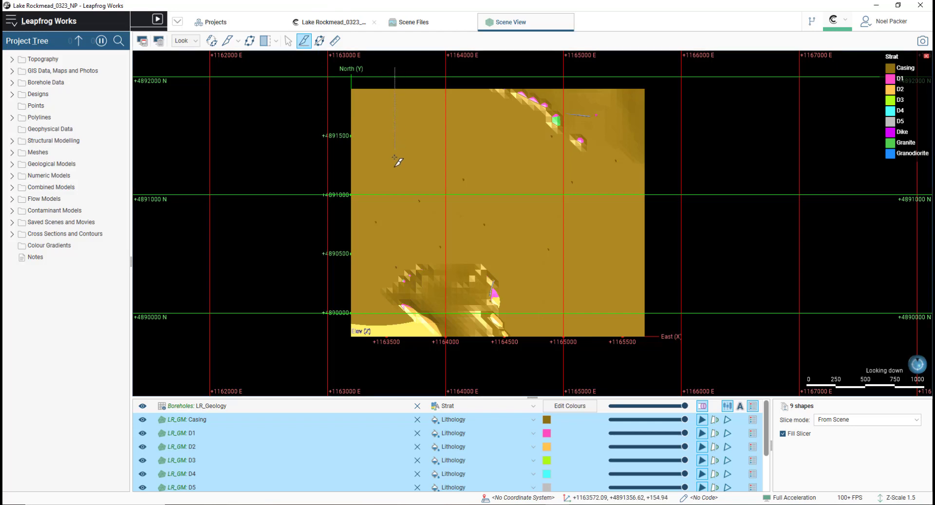
click(398, 370)
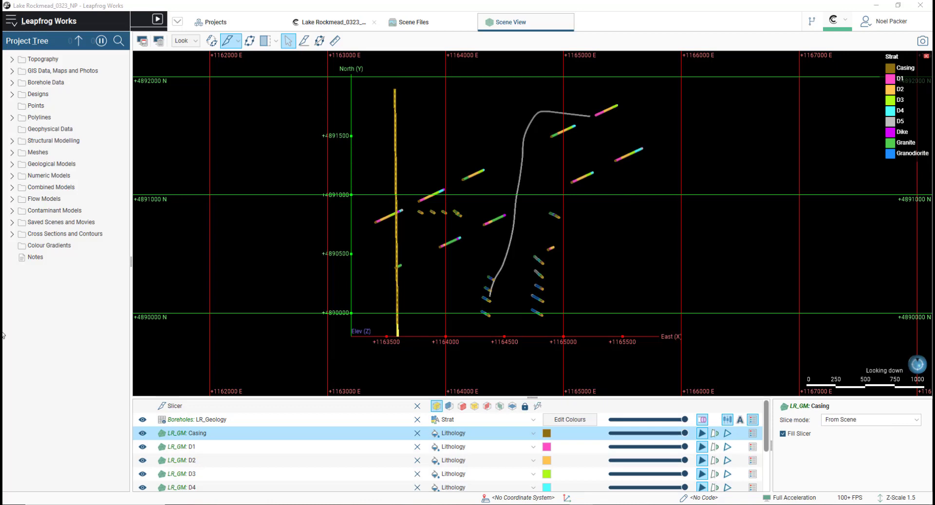
Try the slicer's solid, extended, face-view, east, north and plan section modes.
click(301, 410)
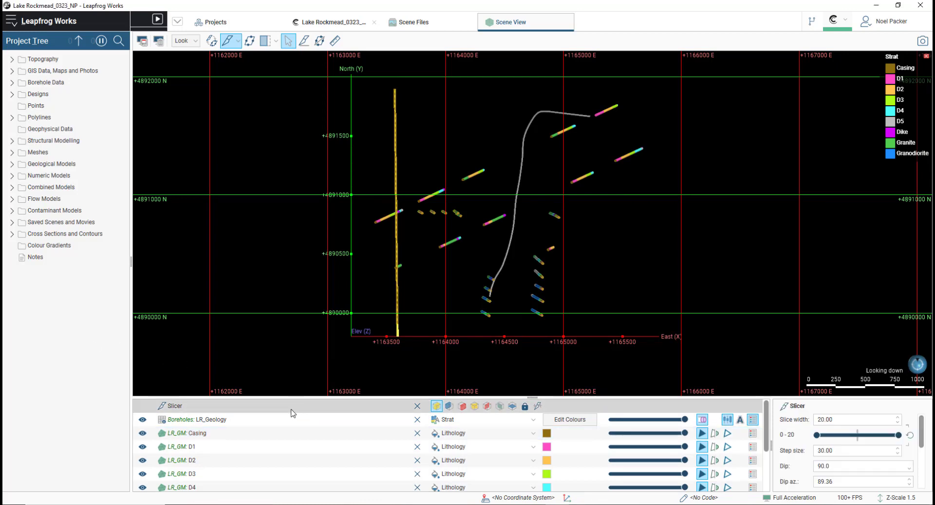
drag(427, 375, 460, 324)
click(449, 406)
click(462, 405)
drag(481, 372, 480, 340)
click(475, 406)
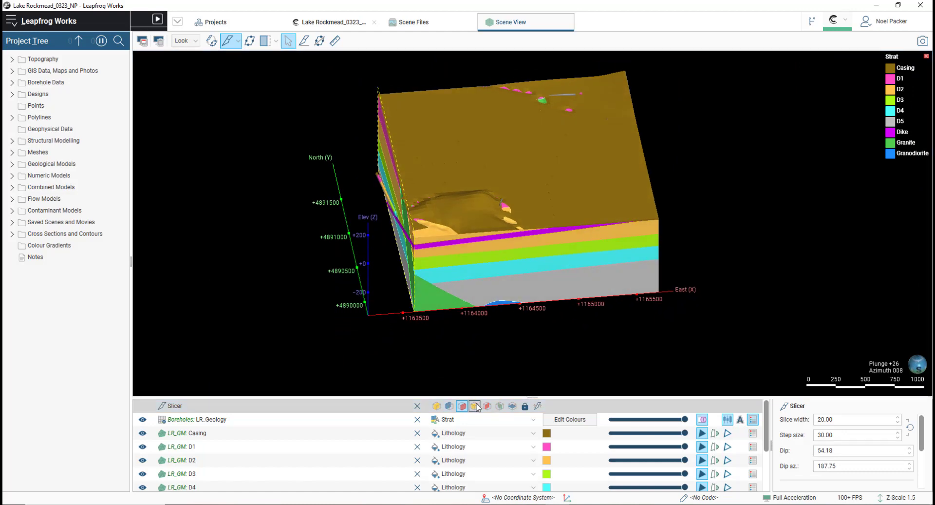
click(488, 407)
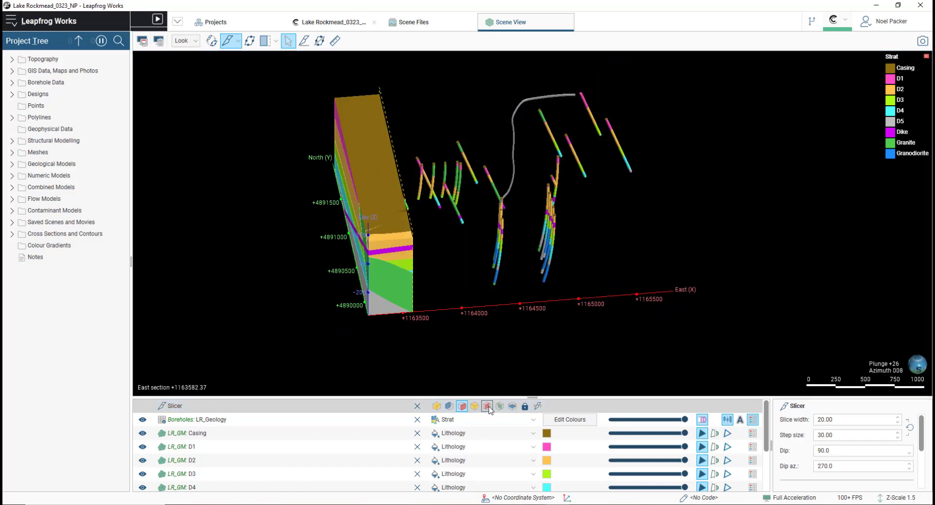
click(500, 408)
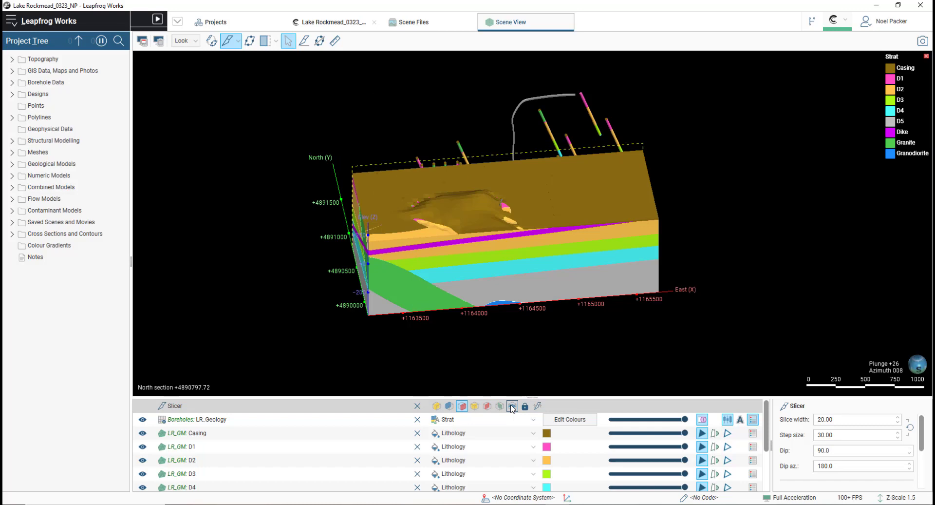
click(512, 406)
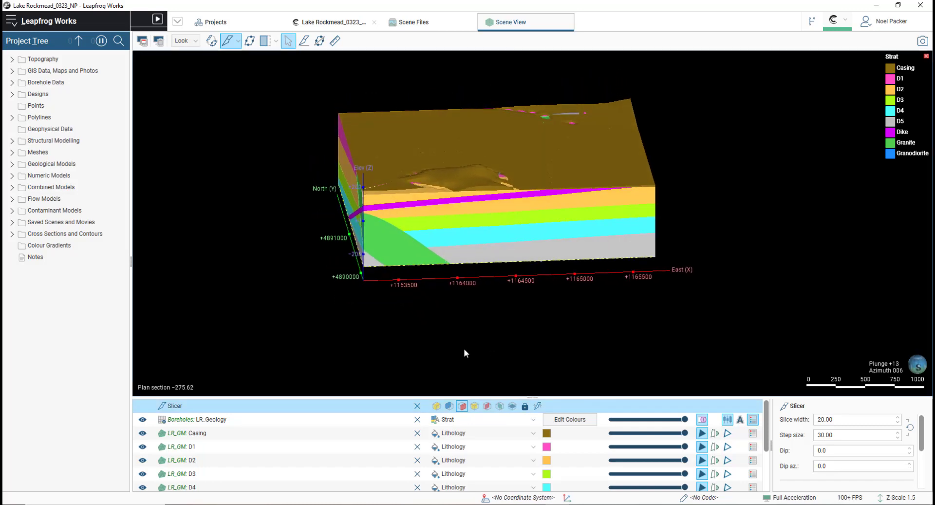
Set the slicer to a thin east section at +1163582.37 and lock it.
click(440, 405)
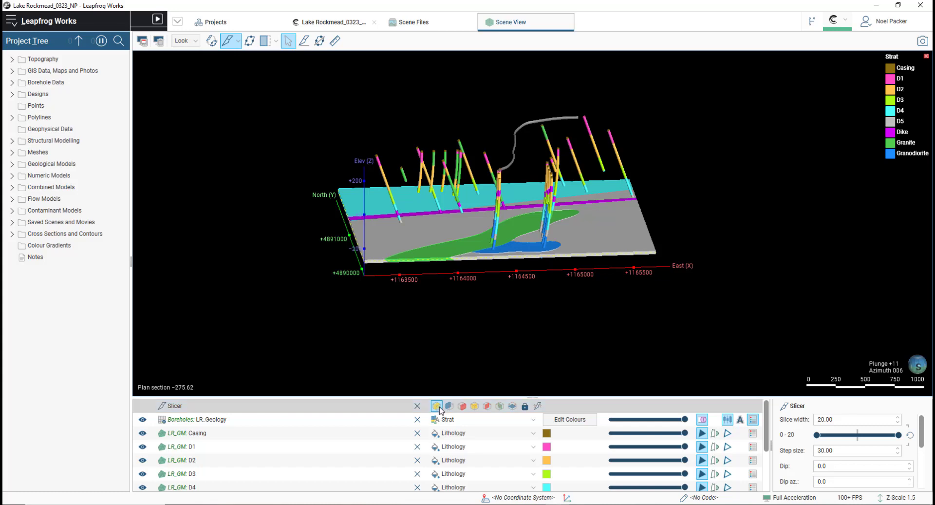
click(487, 405)
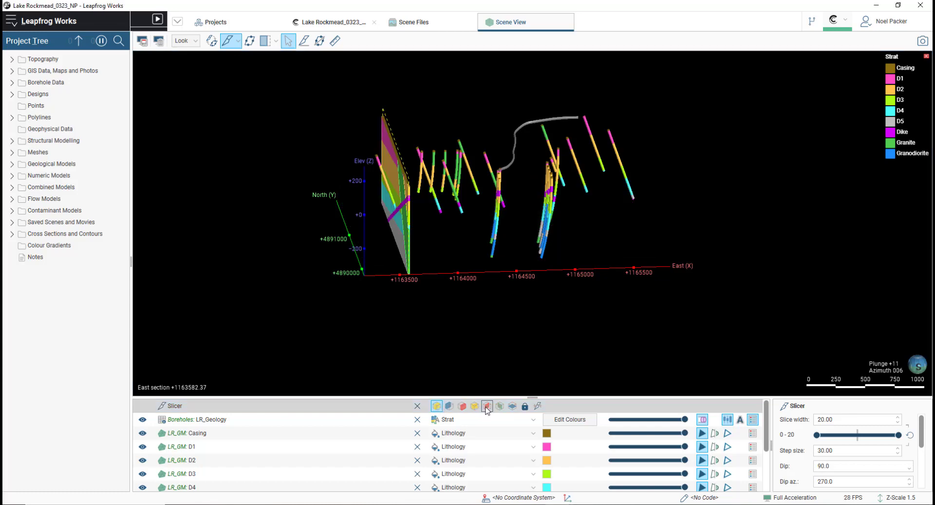
click(525, 406)
scroll(808, 444, down, 3)
scroll(808, 444, up, 1)
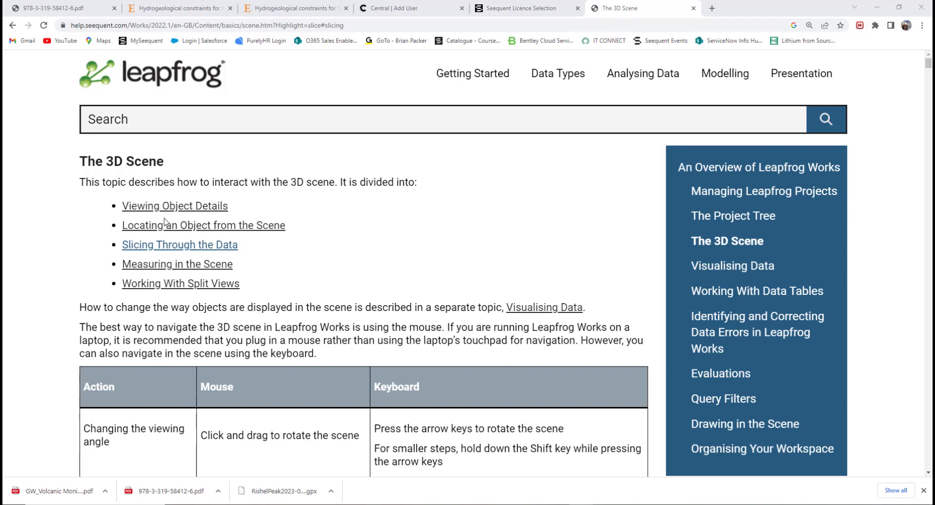
click(177, 245)
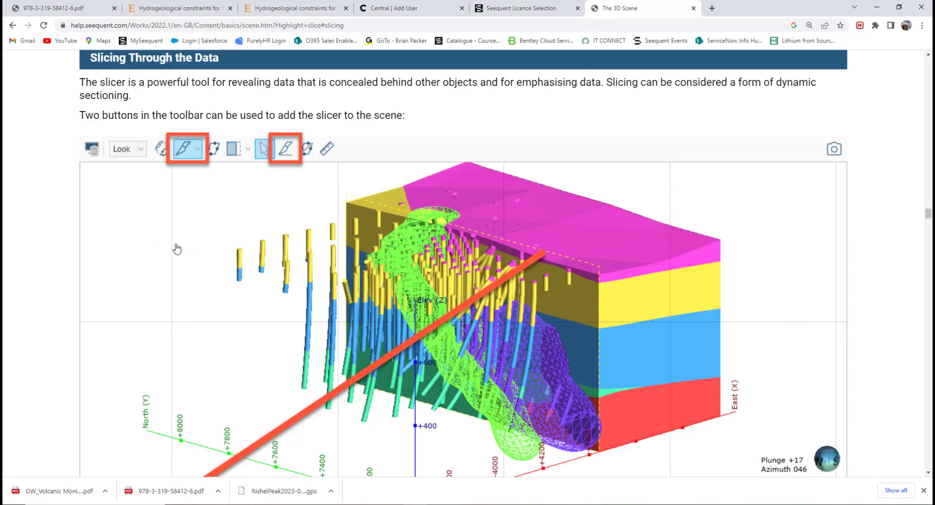
key(alt+Tab)
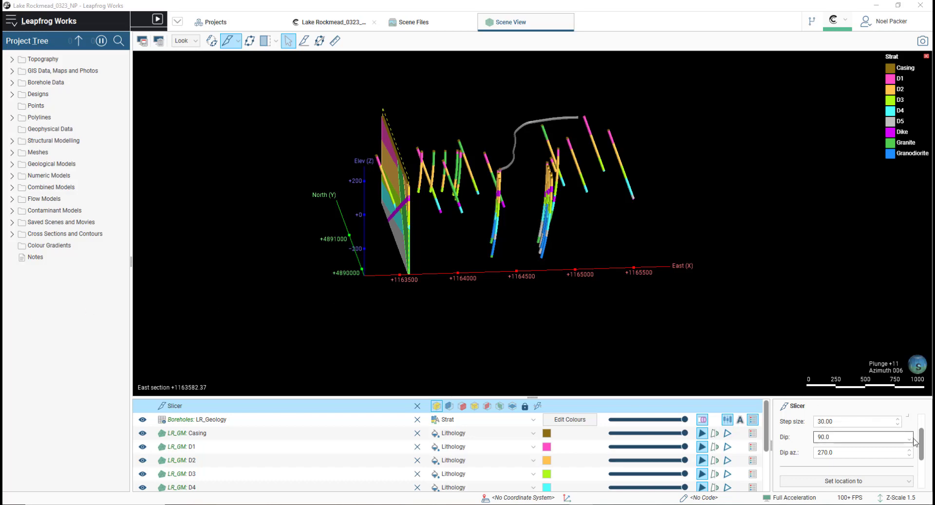
Start a new slicer set, 1163582.367 East, from the current slice.
drag(921, 442, 918, 477)
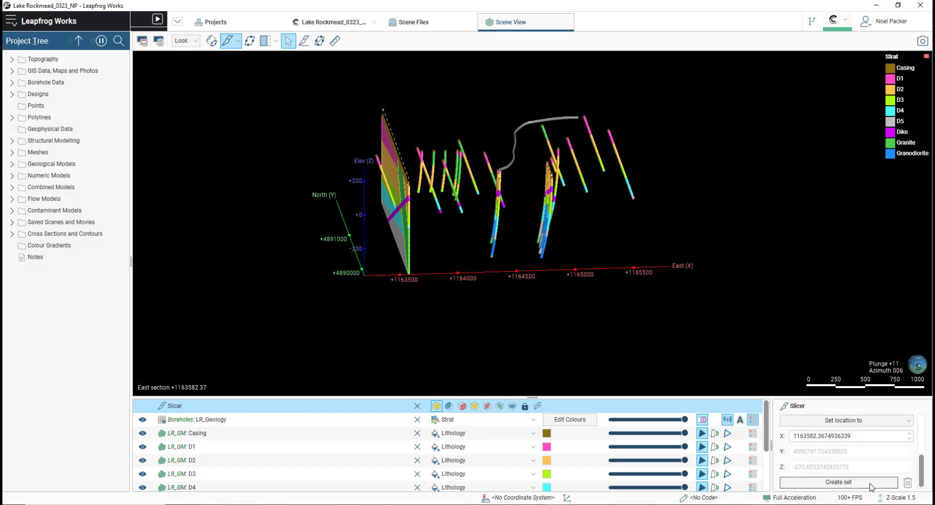
click(838, 481)
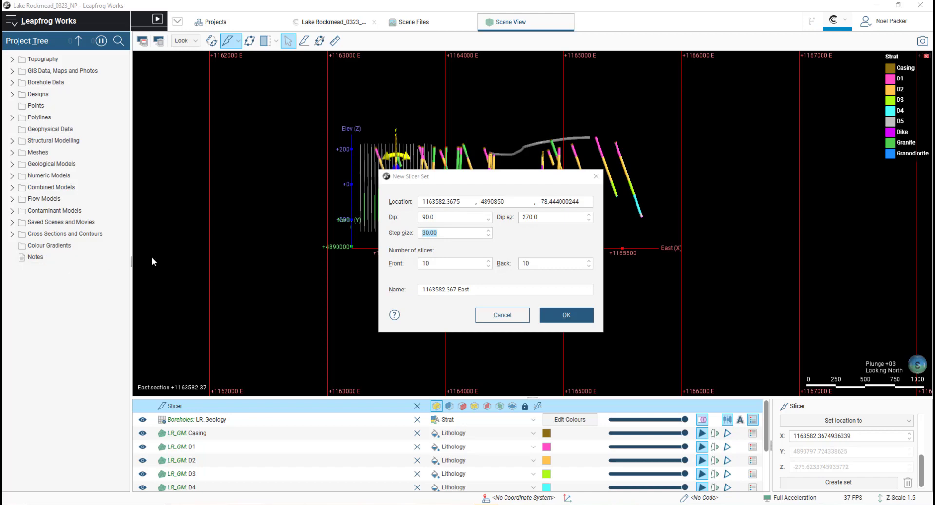
Rotate the preview slices to dip azimuth 264.22 and shift them east to 1163669.31.
click(470, 201)
drag(507, 184, 651, 199)
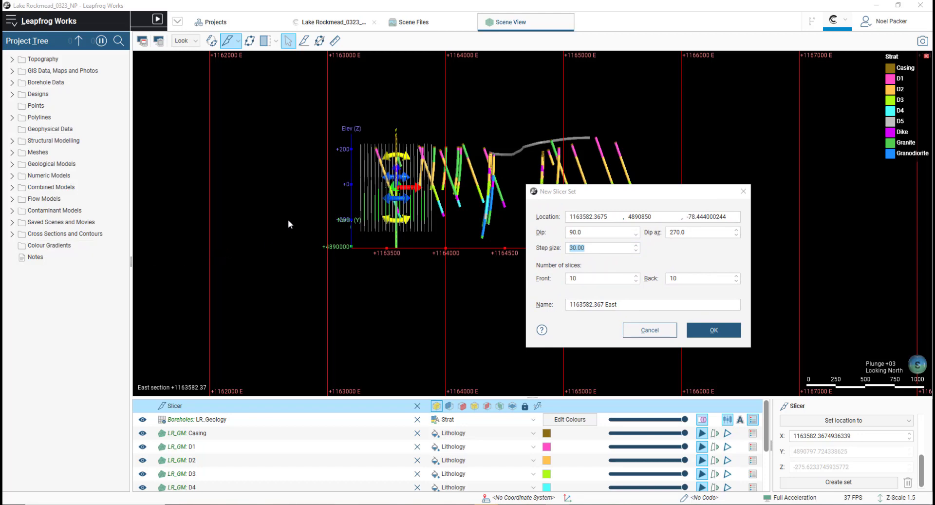
drag(316, 197, 247, 241)
drag(376, 227, 399, 228)
drag(419, 171, 431, 195)
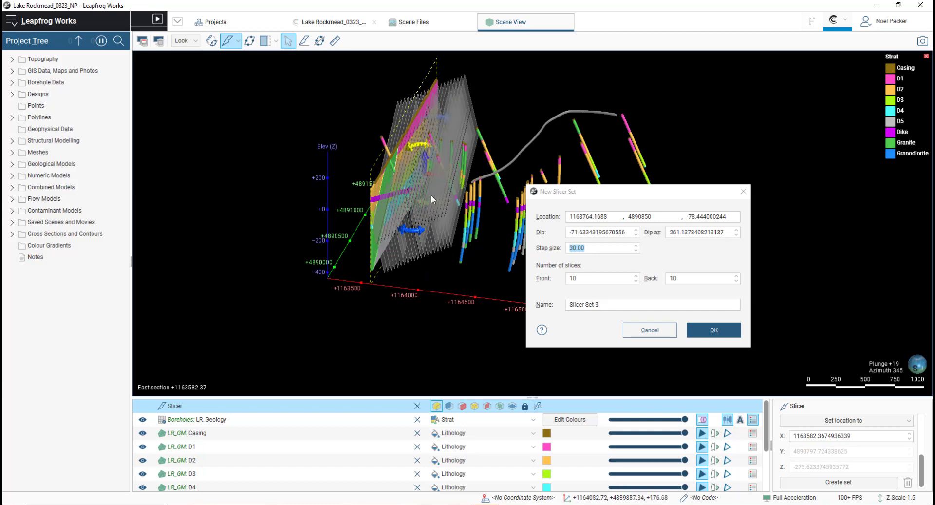
Tilt and move the slices east to 1164715.87, then flip them to dip azimuth 85.75.
drag(451, 279, 487, 246)
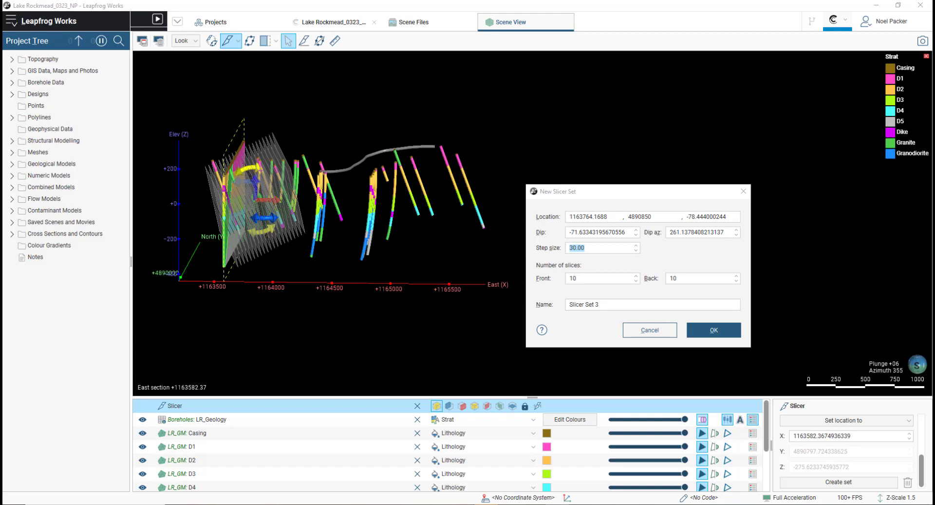
drag(186, 314, 189, 309)
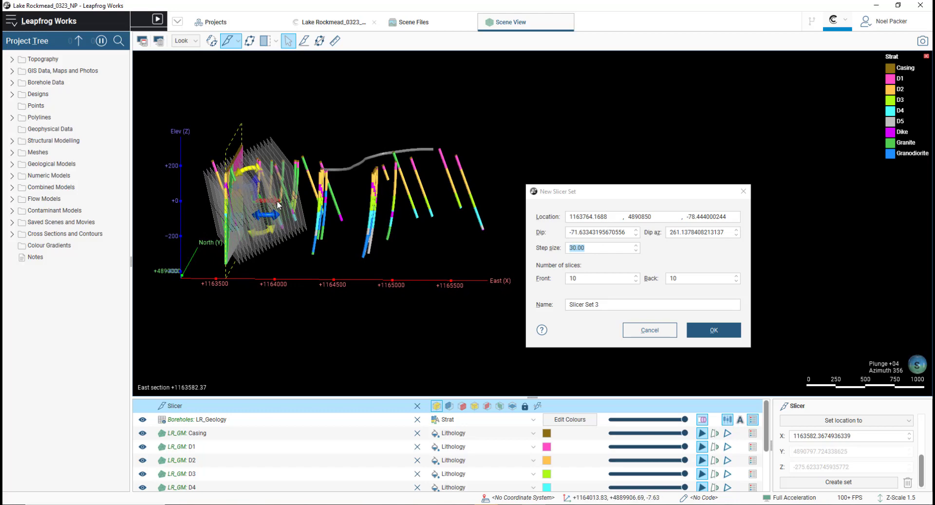
drag(281, 211, 383, 222)
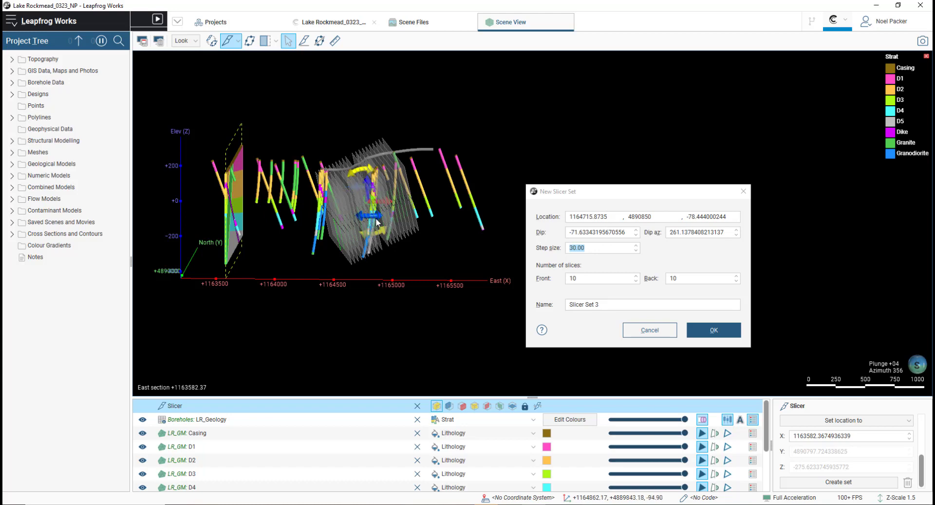
click(381, 218)
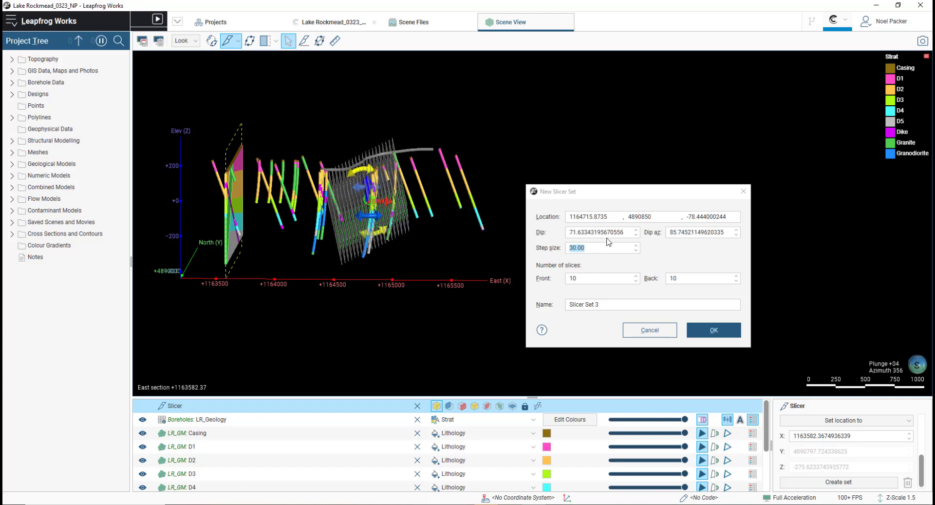
drag(624, 232, 567, 231)
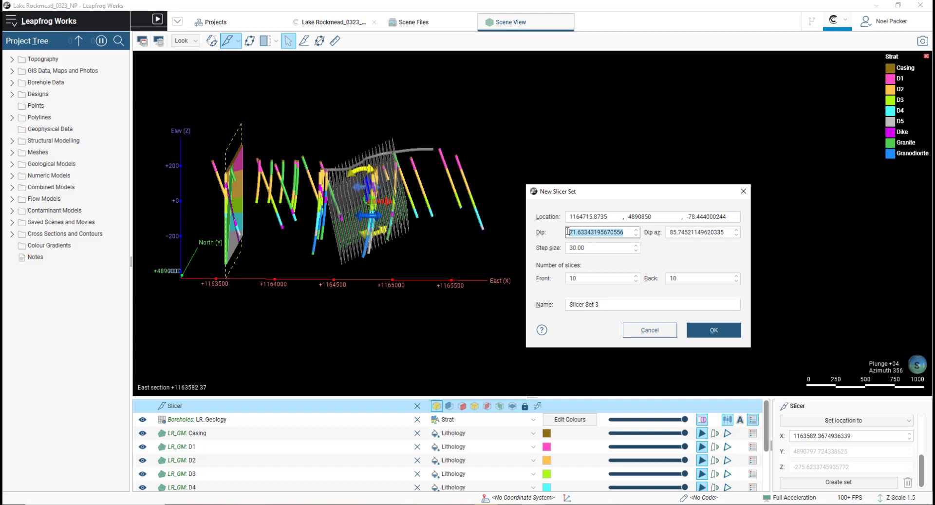
Set the slicer set's dip to 90 and dip azimuth to 90.
text(90)
click(697, 232)
drag(727, 232, 671, 232)
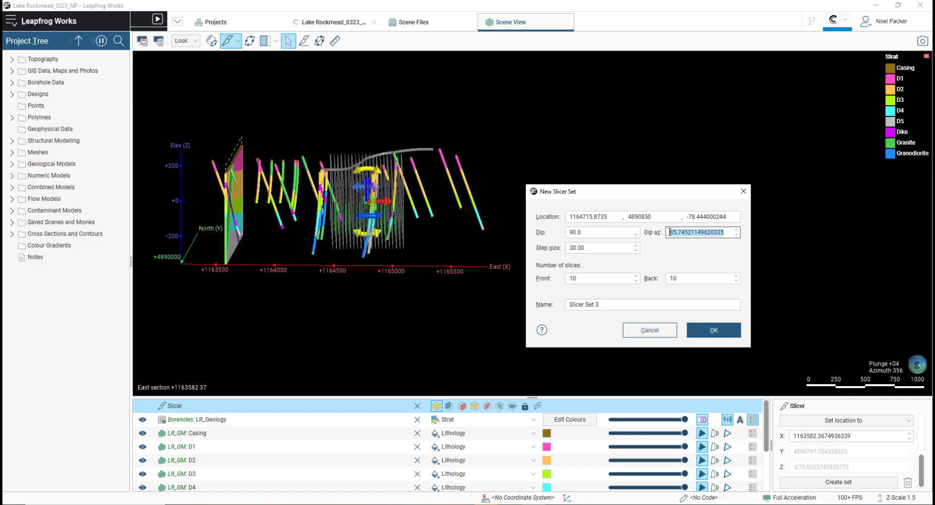
text(90)
click(610, 232)
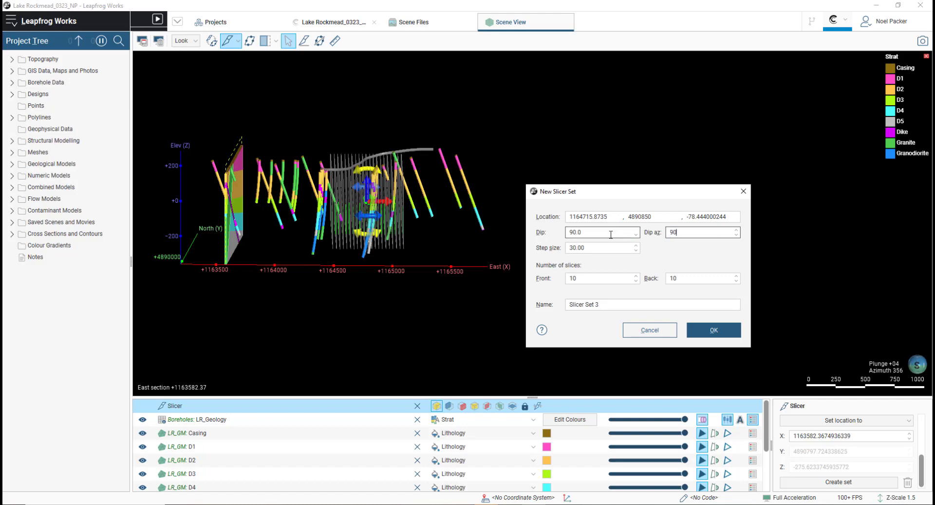
mouse_move(370, 295)
mouse_down()
mouse_move(385, 329)
mouse_move(387, 295)
mouse_up()
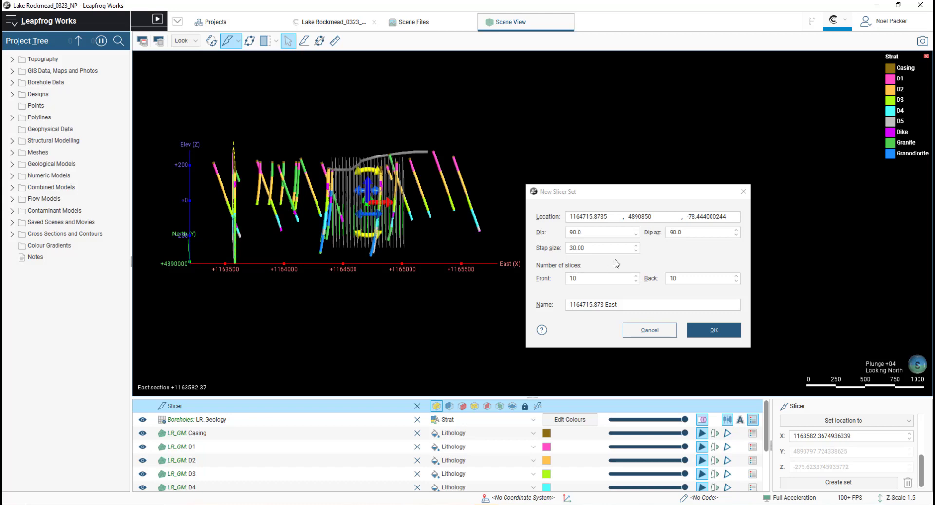
Set the slicer set's step size to 40.
double_click(567, 249)
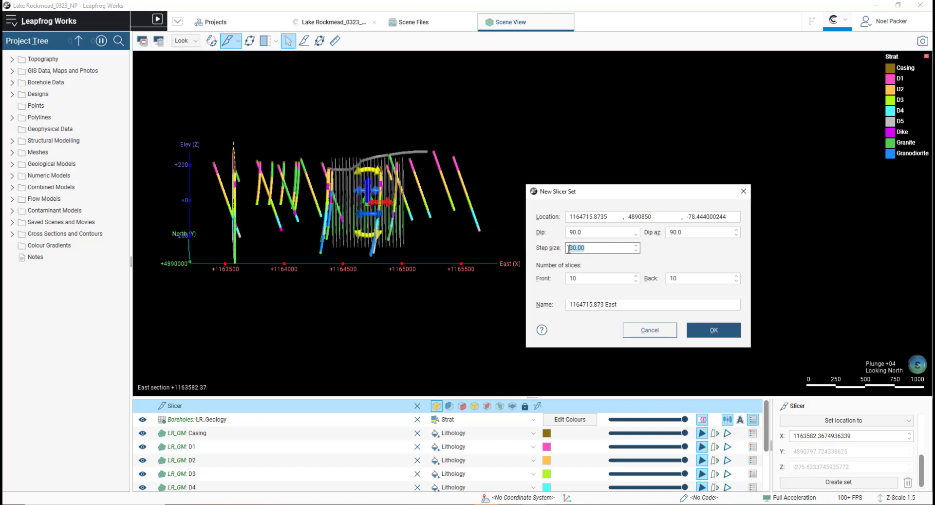
text(40)
click(602, 234)
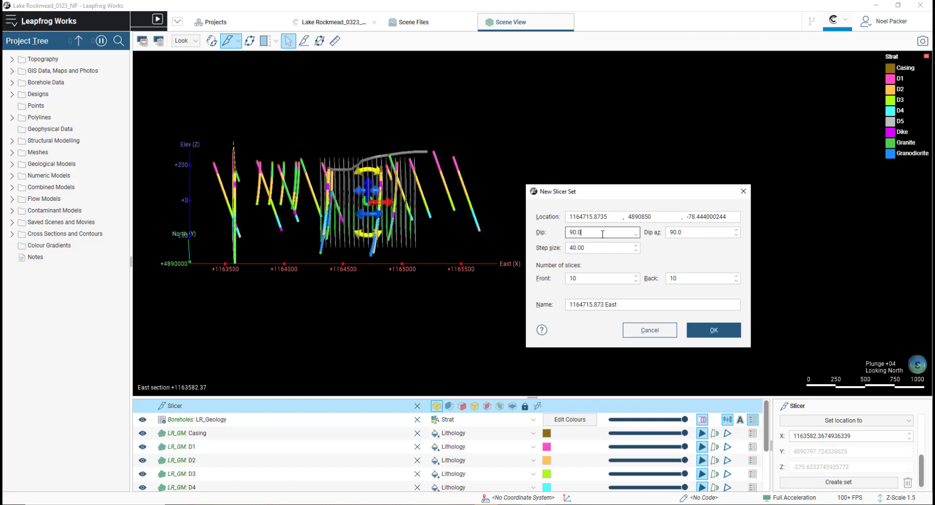
key(Tab)
key(Tab)
key(Tab)
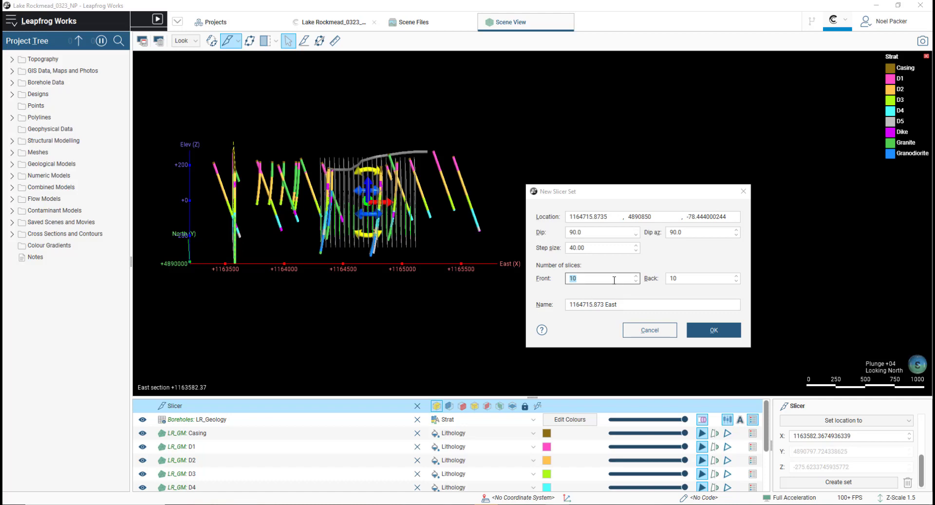
Give the set 20 front and 20 back slices and create 1164715.873 East.
click(573, 278)
drag(580, 277, 569, 278)
text(20)
click(673, 277)
drag(688, 278, 661, 277)
text(20)
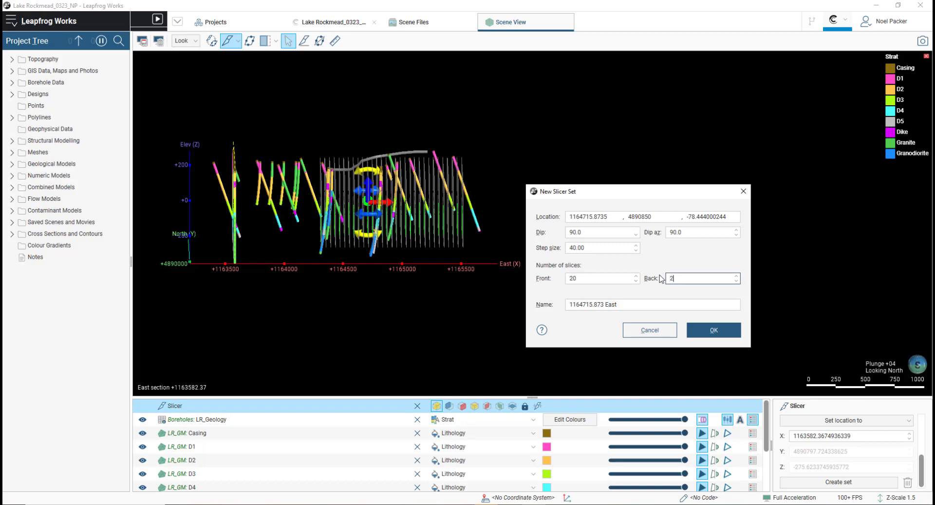
click(632, 278)
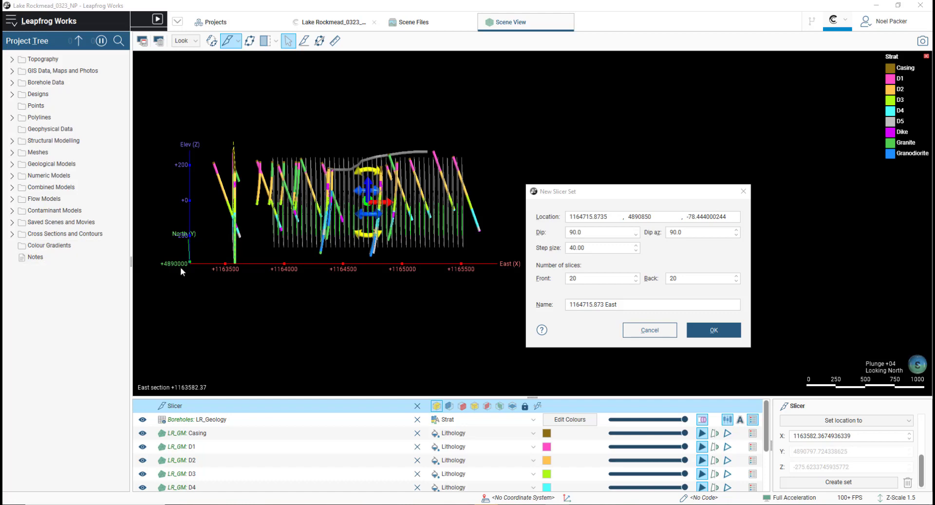
click(734, 331)
mouse_move(566, 298)
mouse_down()
mouse_move(556, 300)
mouse_move(582, 305)
mouse_up()
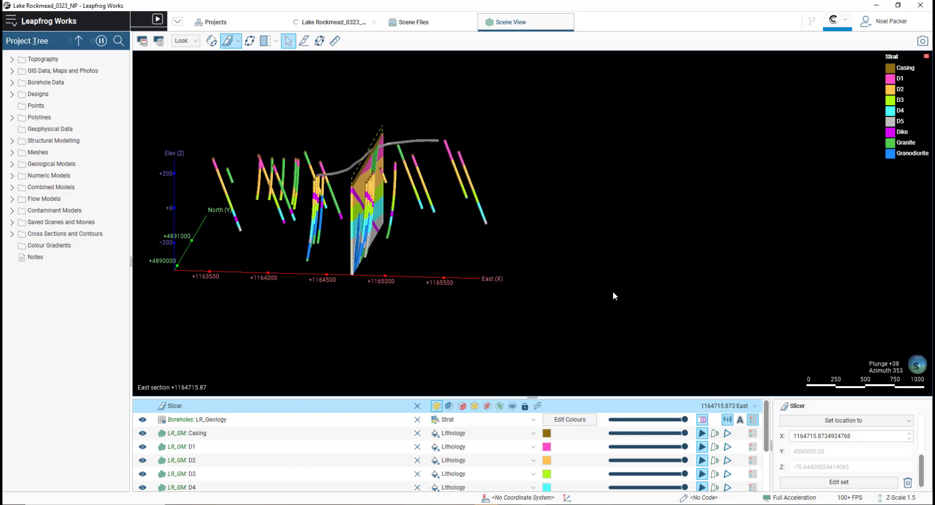
Step the slicer through the 1165355.873, 1164635.873 and 1163995.873 East slices.
click(755, 406)
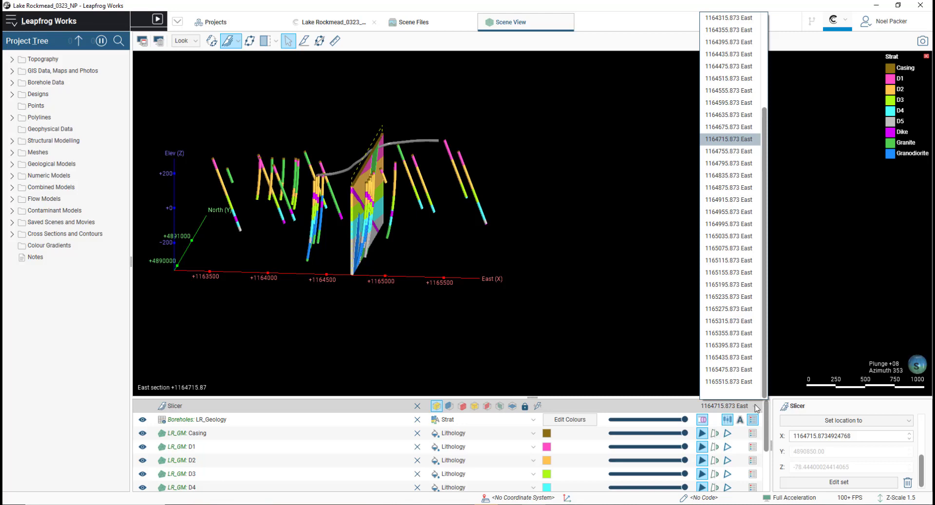
click(743, 336)
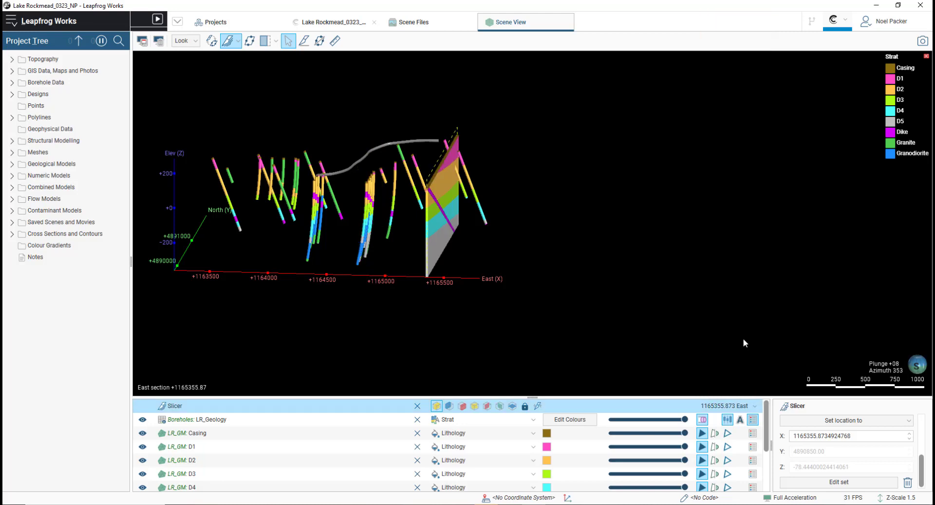
click(754, 406)
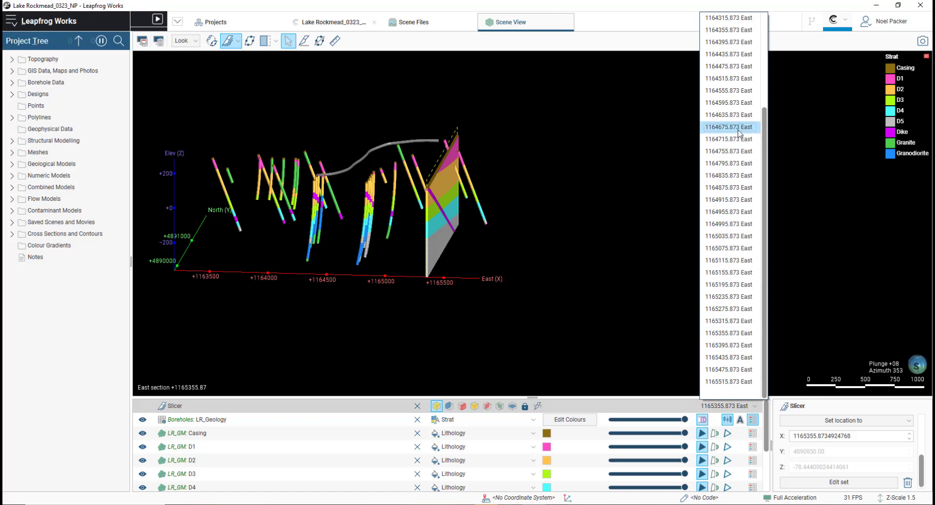
click(738, 115)
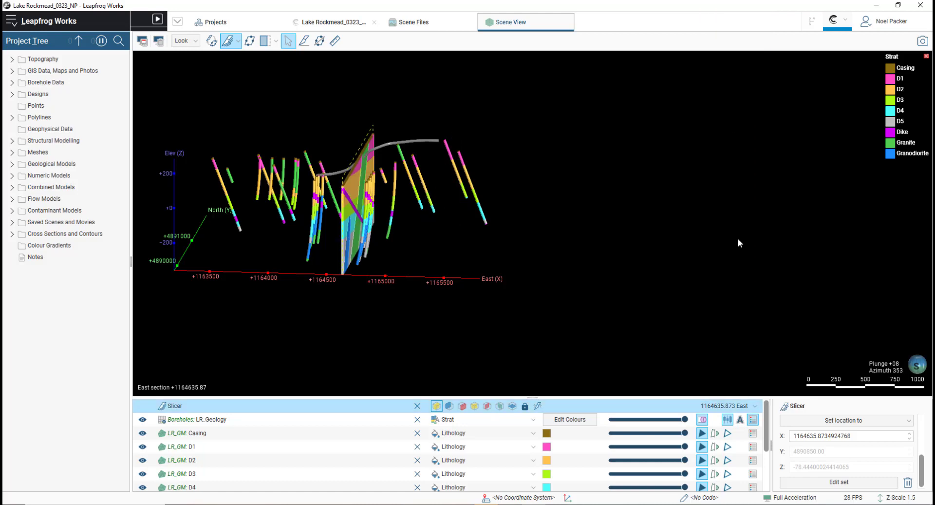
click(756, 408)
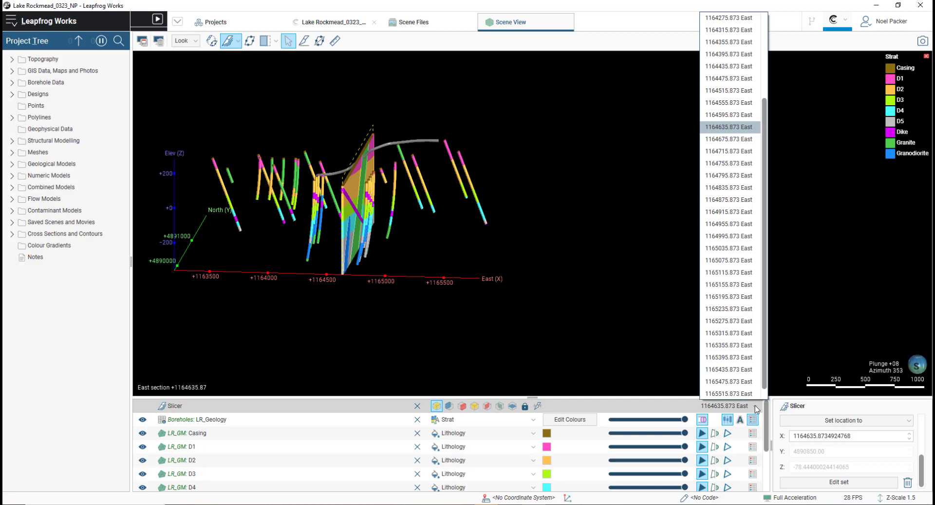
scroll(740, 61, up, 2)
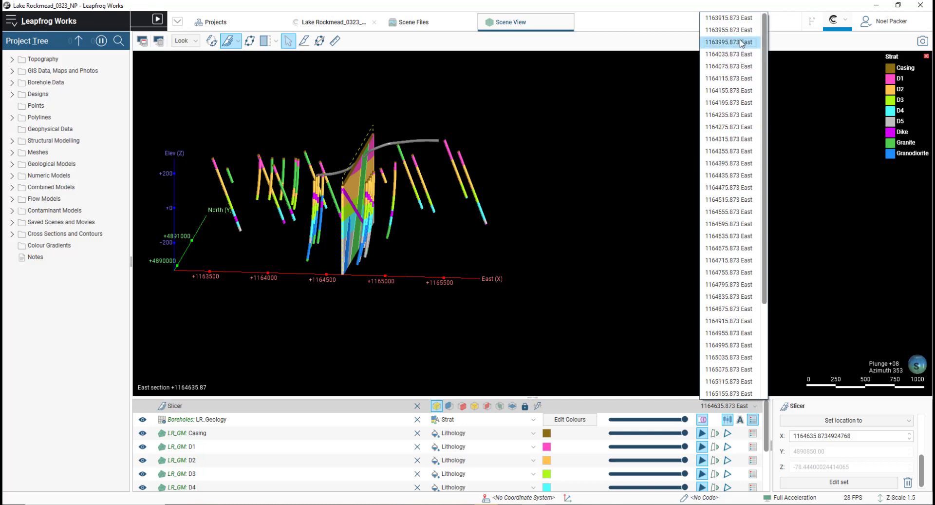
click(741, 42)
drag(564, 220, 537, 226)
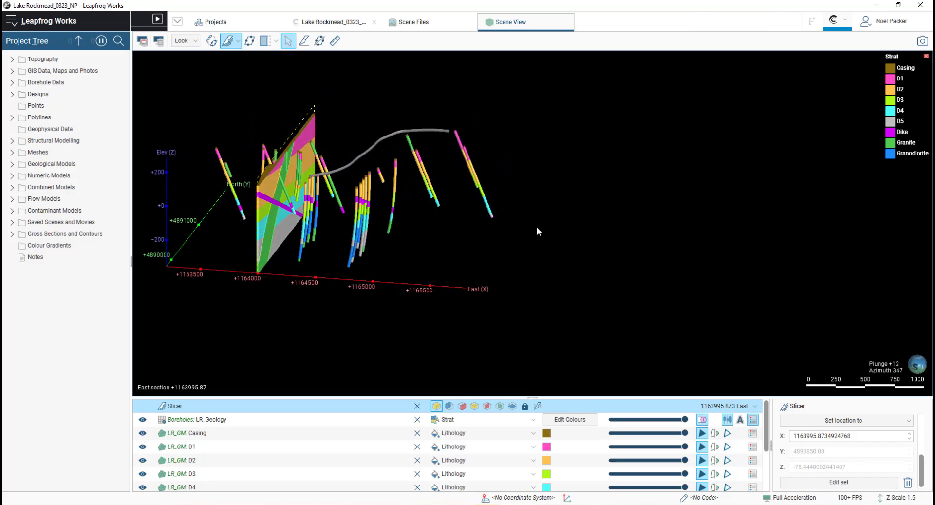